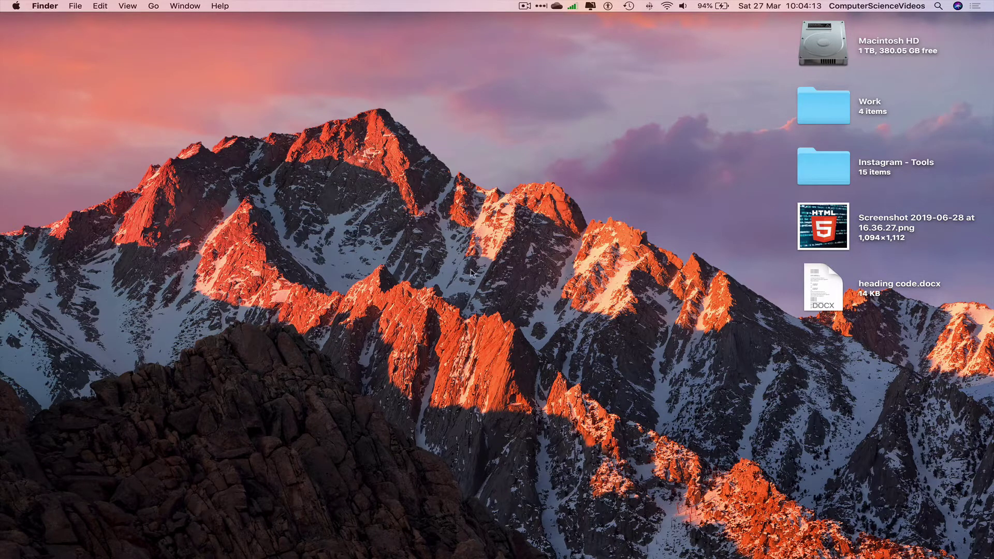
Open My YouTube Channel from Documents and zoom the window to show all 29 items
left_click(59, 550)
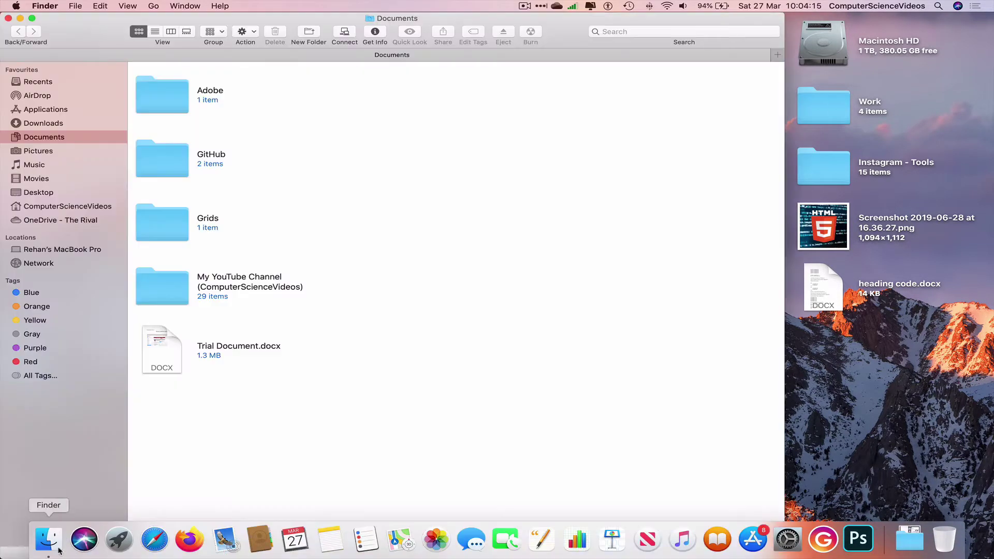
double_click(154, 294)
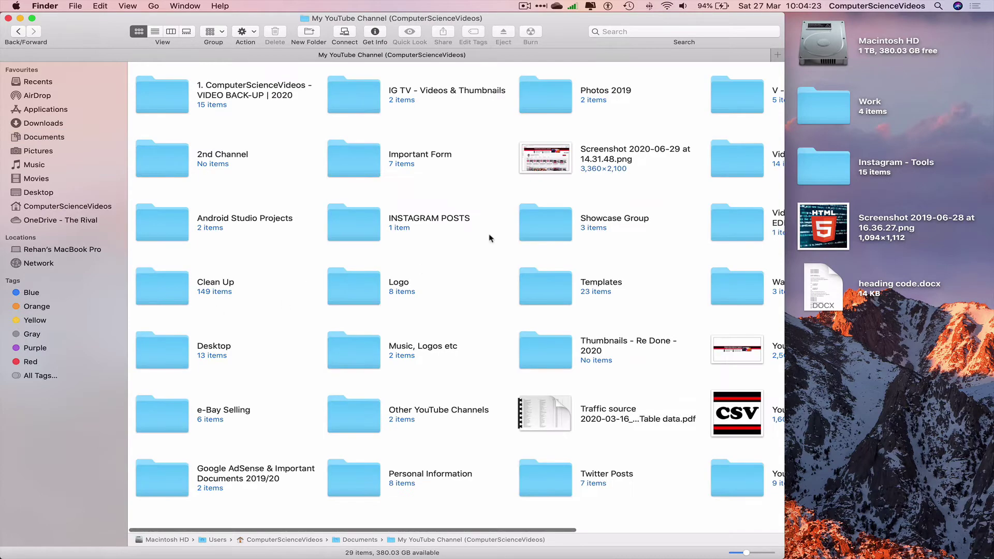
double_click(785, 133)
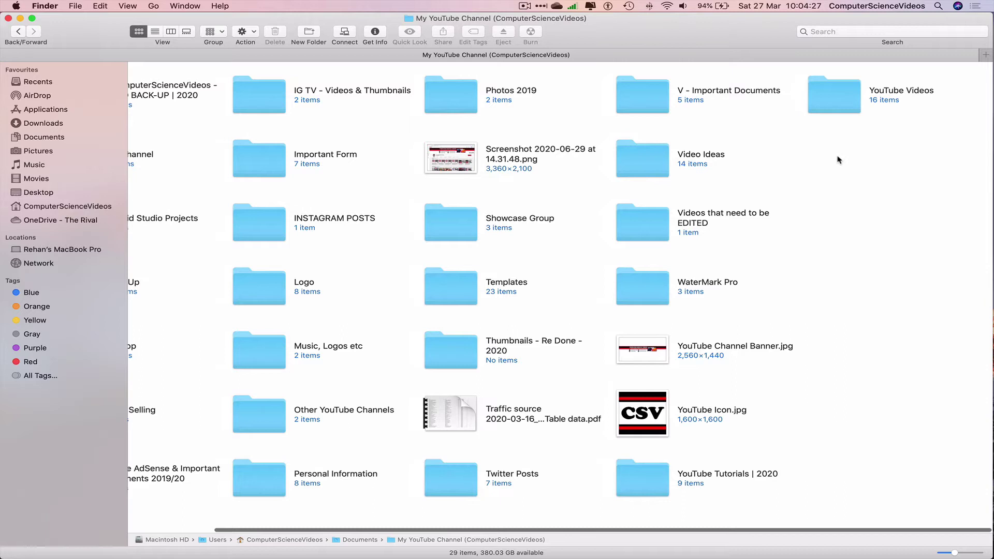
Add a folder named 'Word Documents' here, bringing the folder to 30 items
right_click(838, 157)
left_click(863, 161)
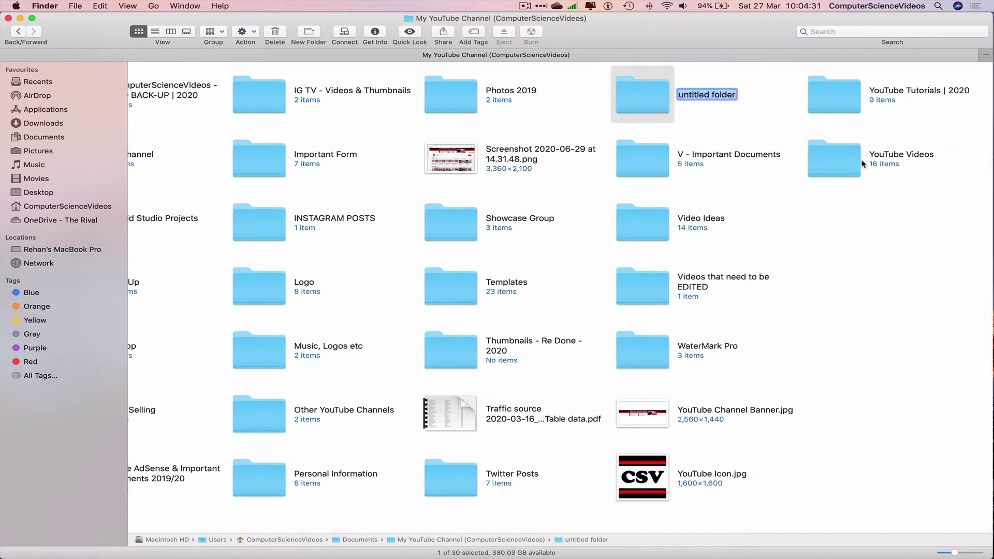
type("Word")
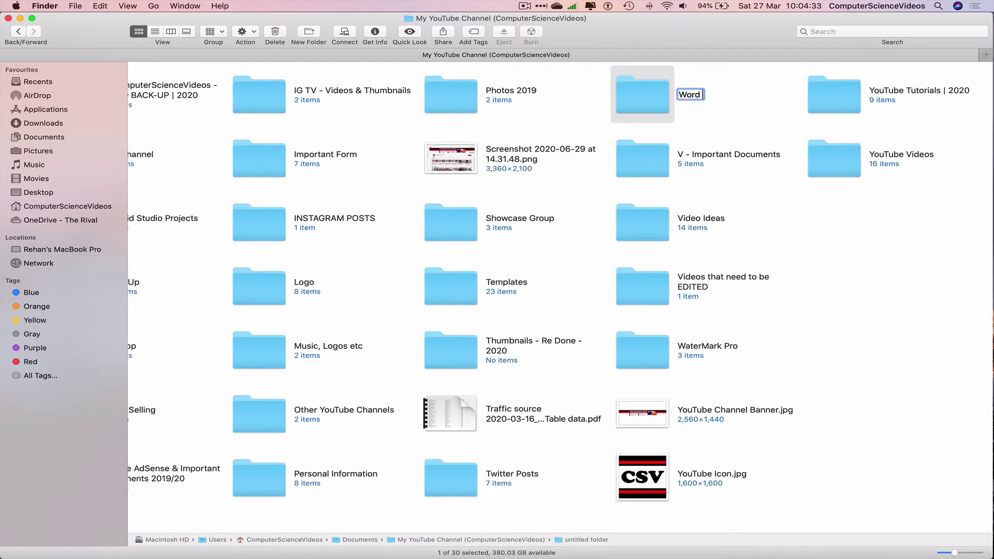
type(" Documents")
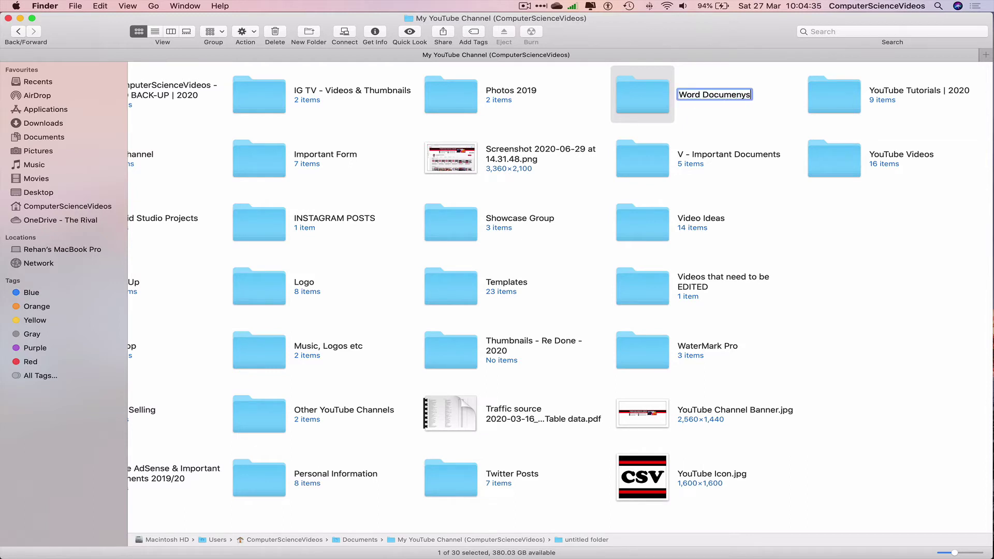
key("Return")
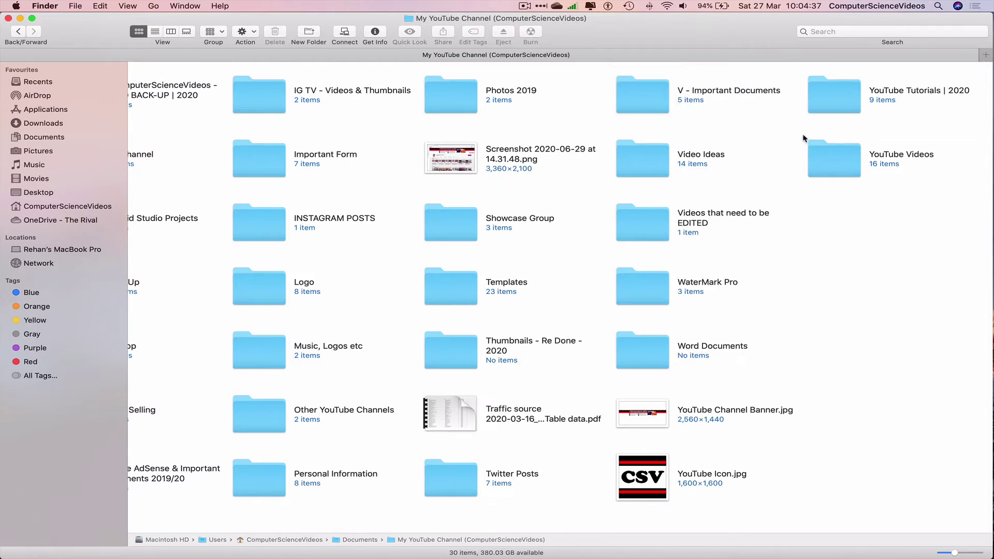
scroll(426, 194, "left", 5)
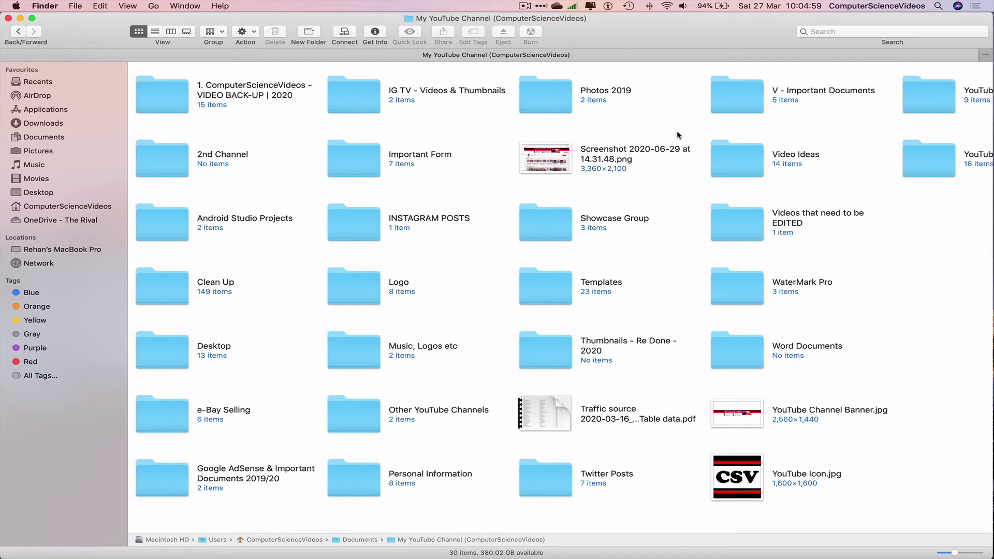
Apply the red colour tag to the Word Documents folder from its context menu
left_click(745, 348)
right_click(746, 348)
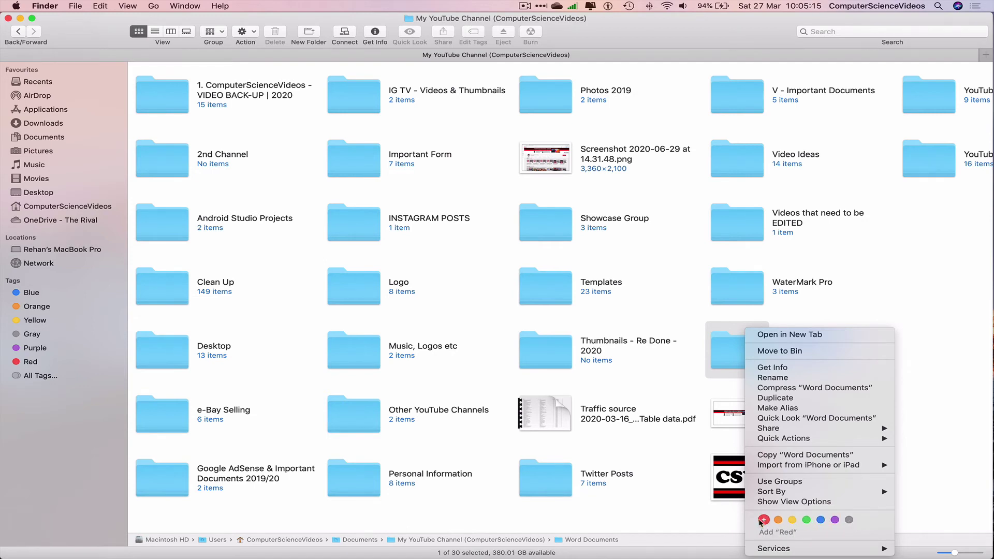
left_click(763, 520)
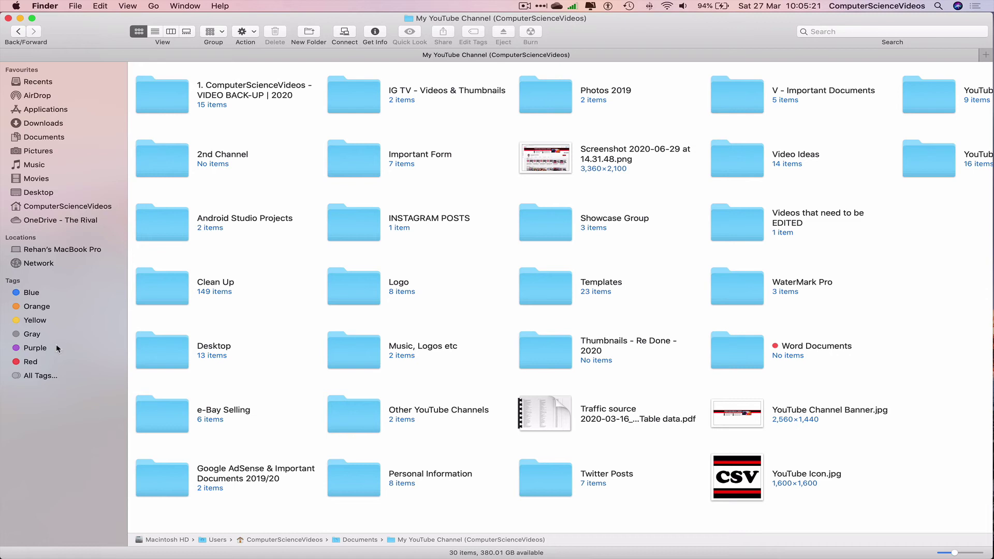
Confirm Word Documents appears under the sidebar's Red tag, then close the Finder window
left_click(28, 364)
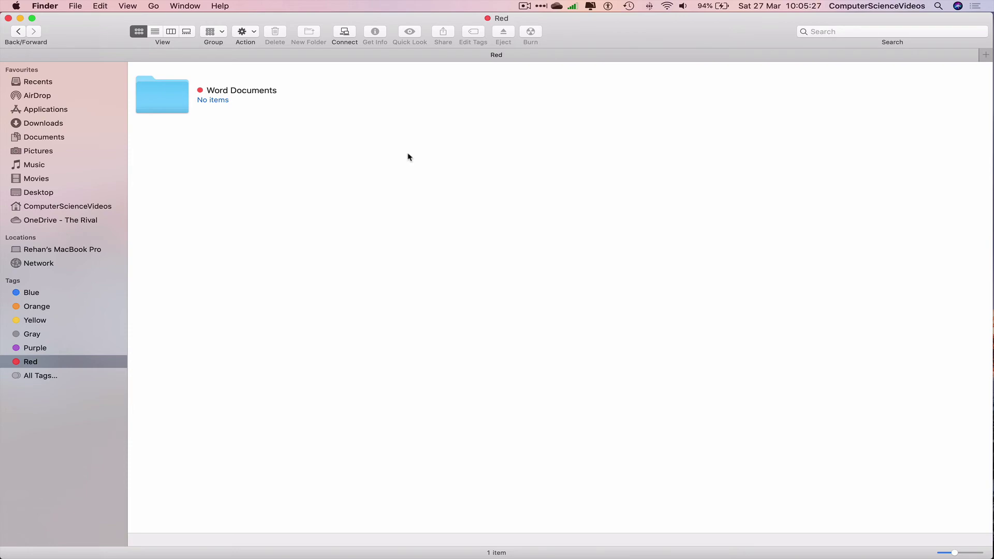
left_click(18, 32)
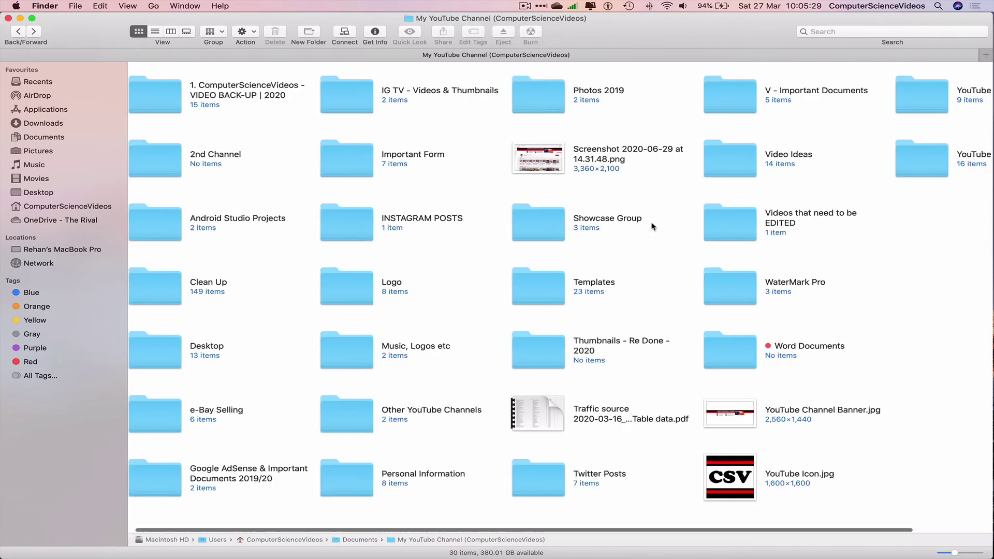
scroll(652, 224, "right", 5)
scroll(571, 208, "left", 5)
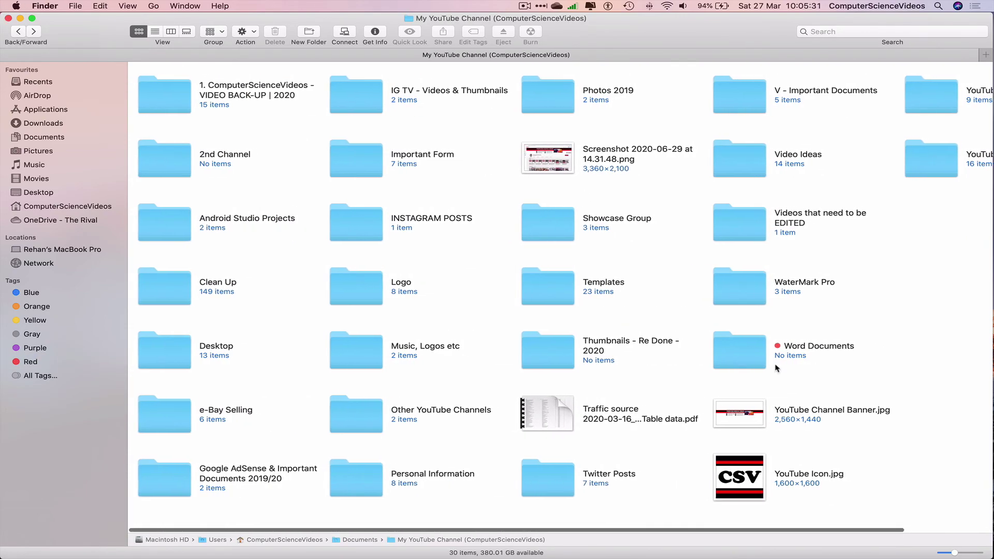
left_click(747, 361)
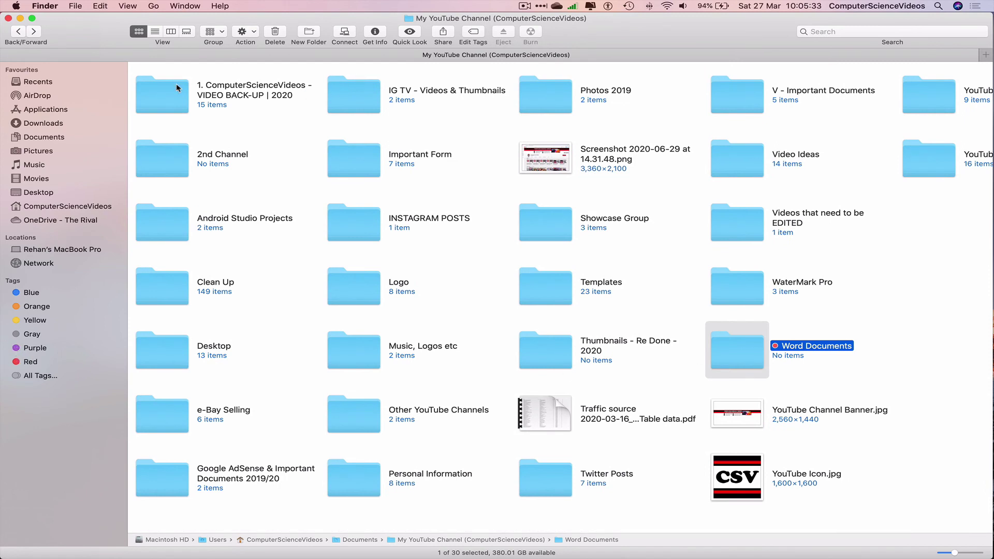
left_click(31, 364)
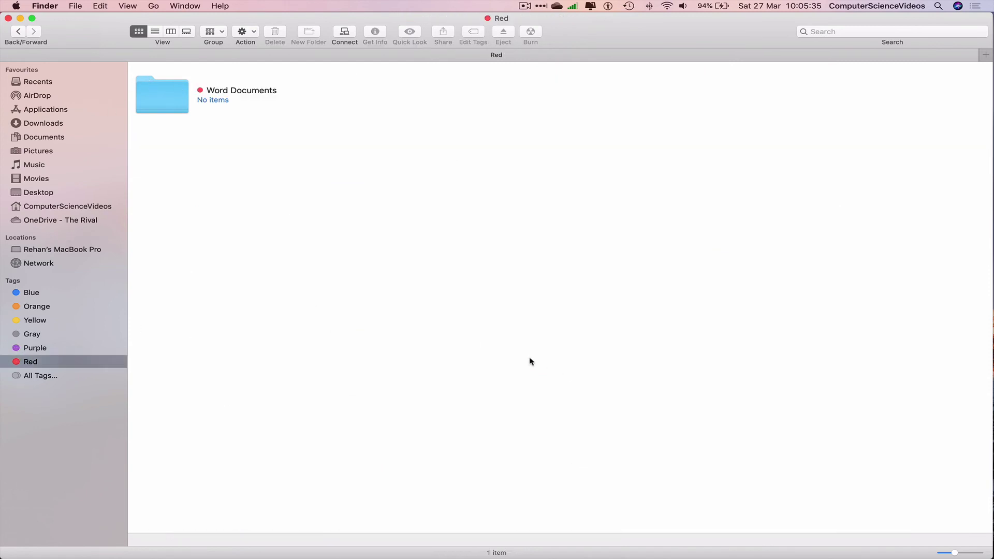
left_click(8, 18)
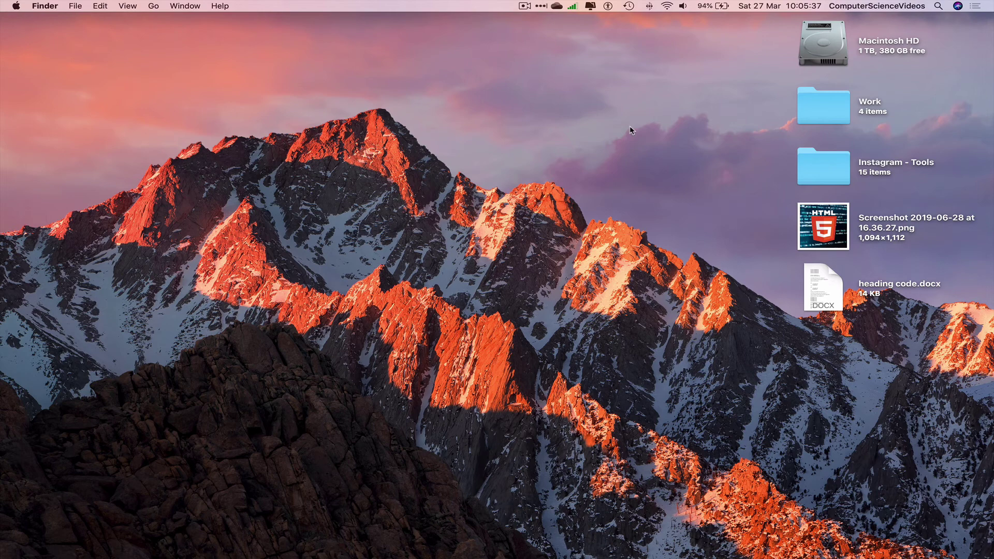